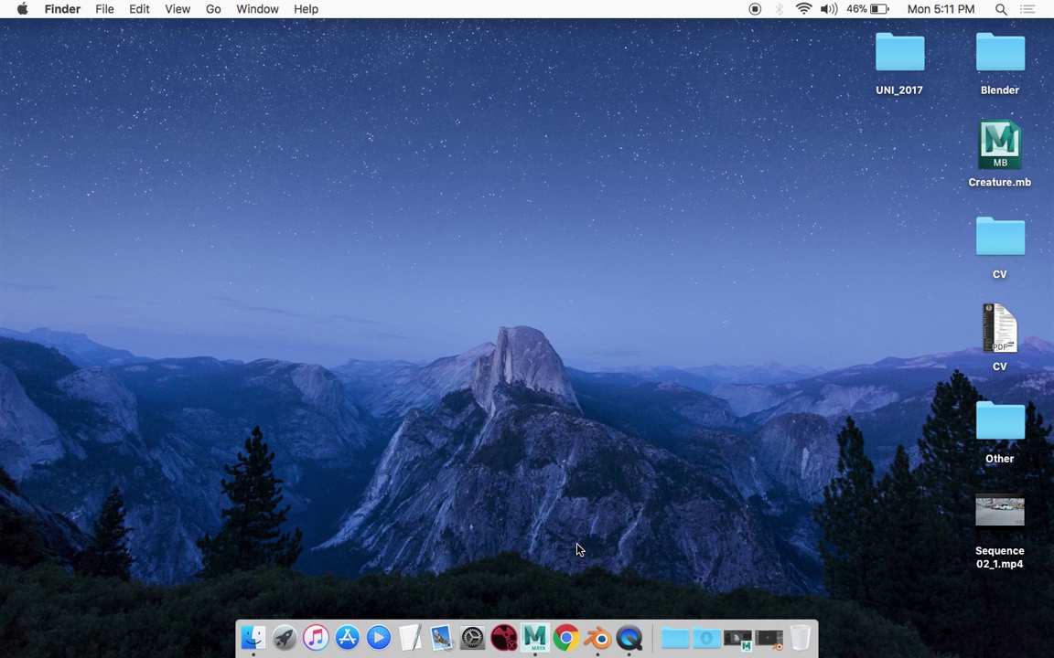
Scrub the Maya timeline through the creature's animation, stopping at frame 515
left_click(724, 646)
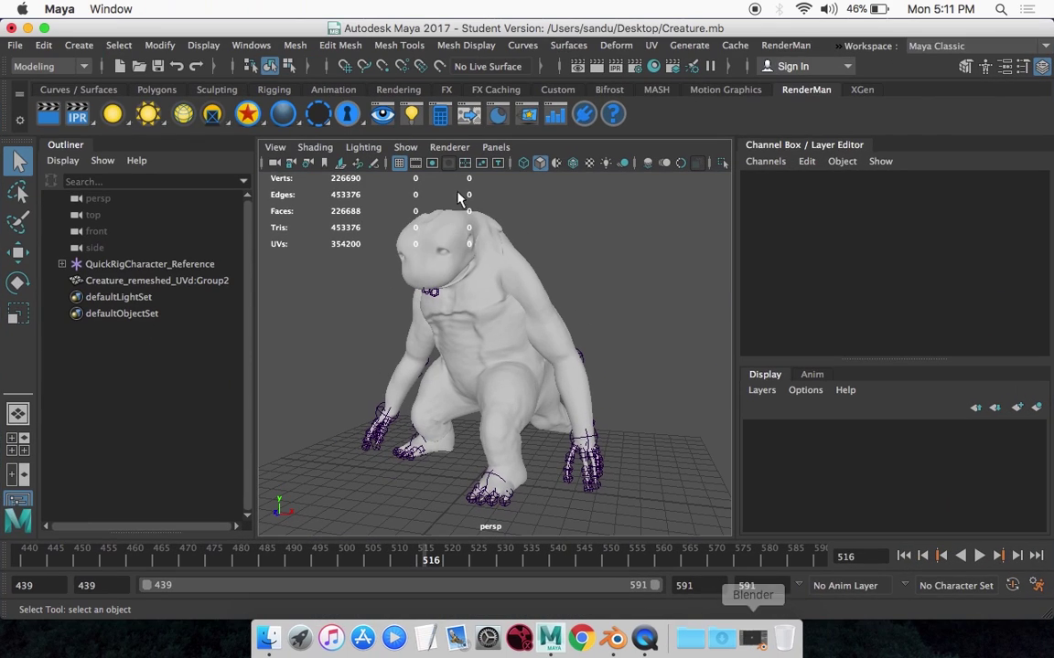
left_click_drag(134, 563, 329, 531)
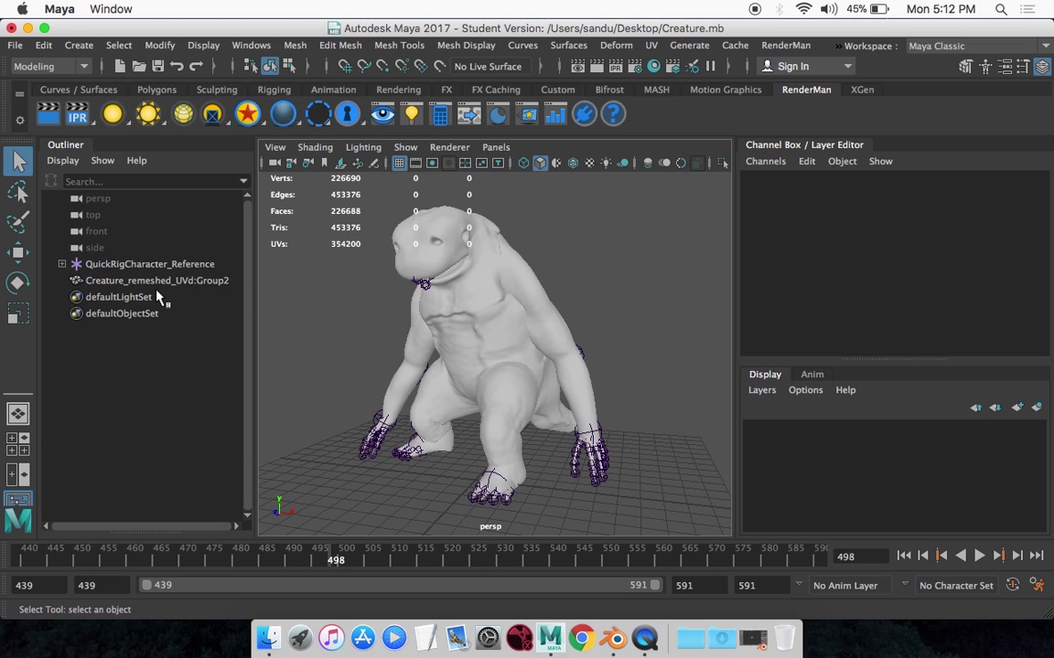
left_click_drag(41, 560, 425, 554)
scroll(622, 327, "down", 5)
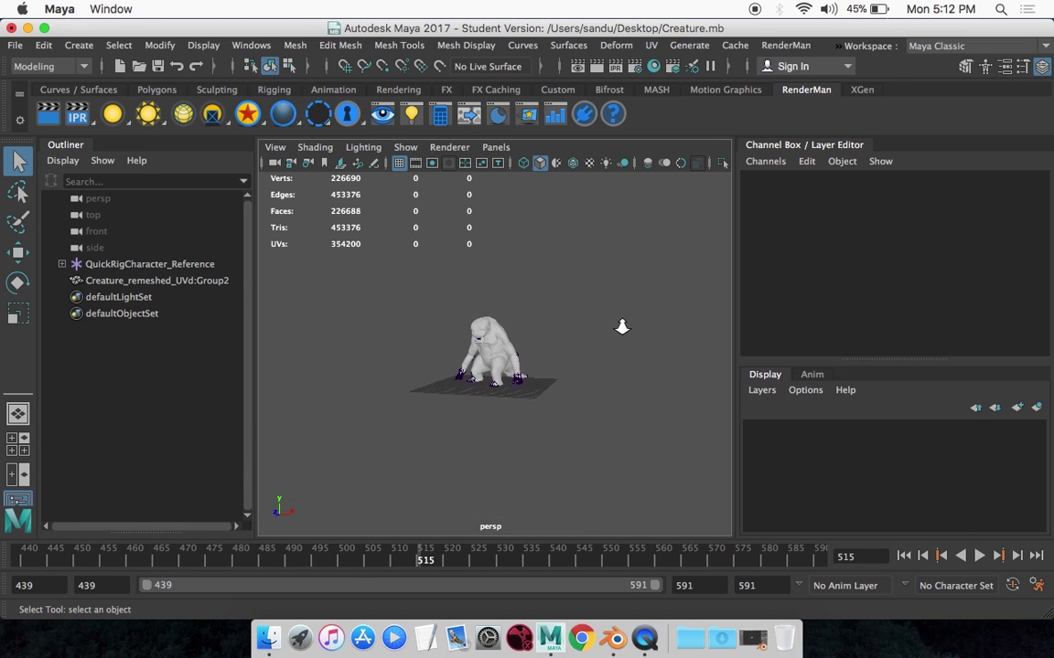
scroll(622, 331, "up", 2)
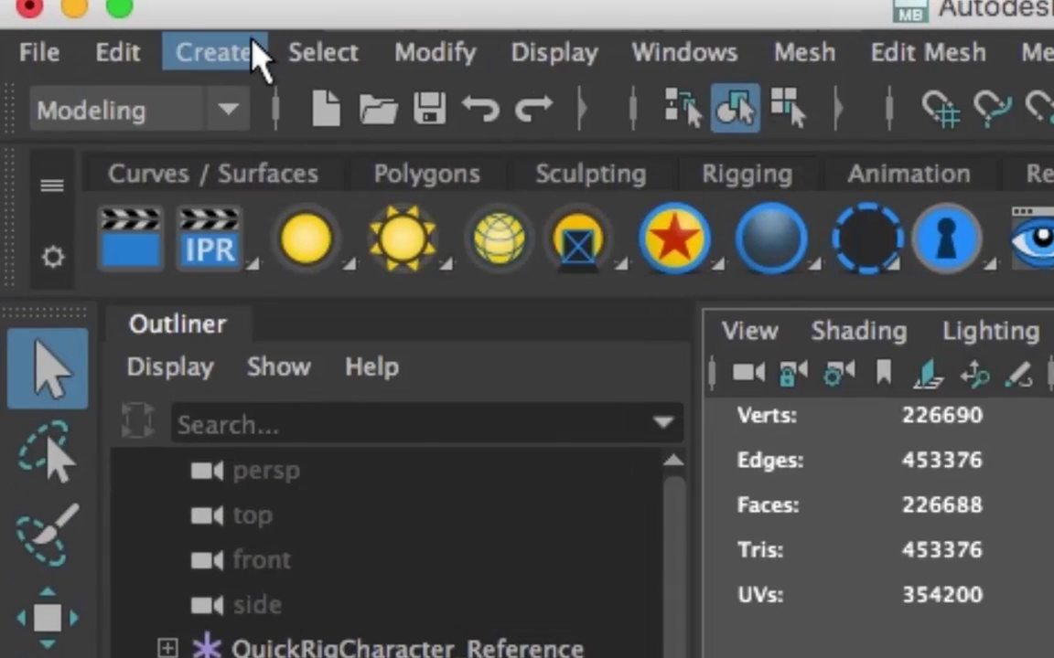
Create a new empty set, set1, in the scene
left_click(149, 49)
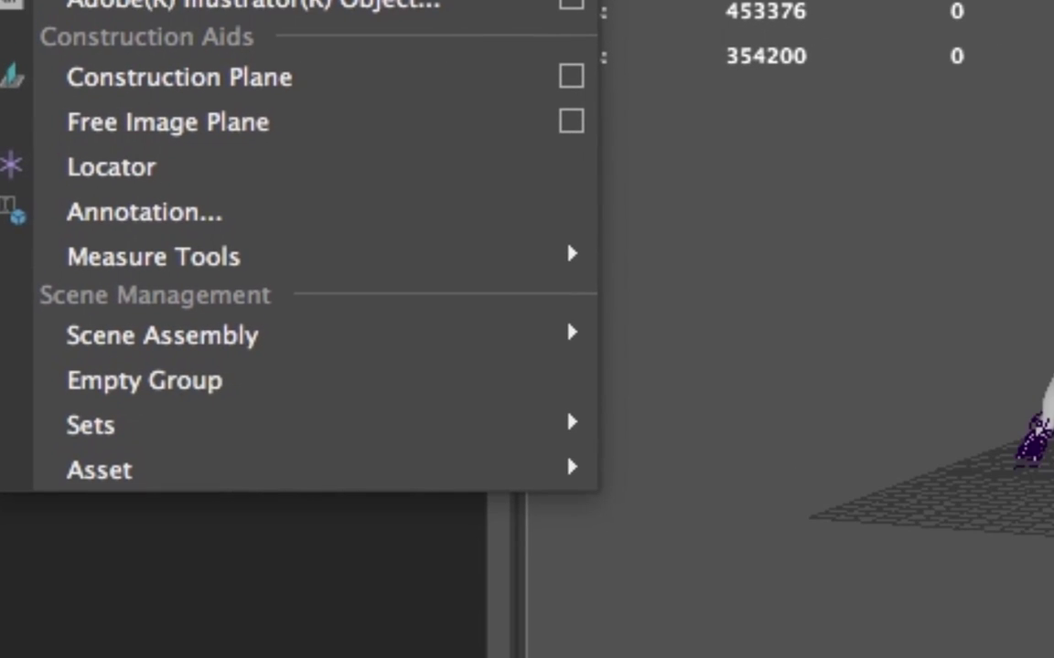
mouse_move(238, 596)
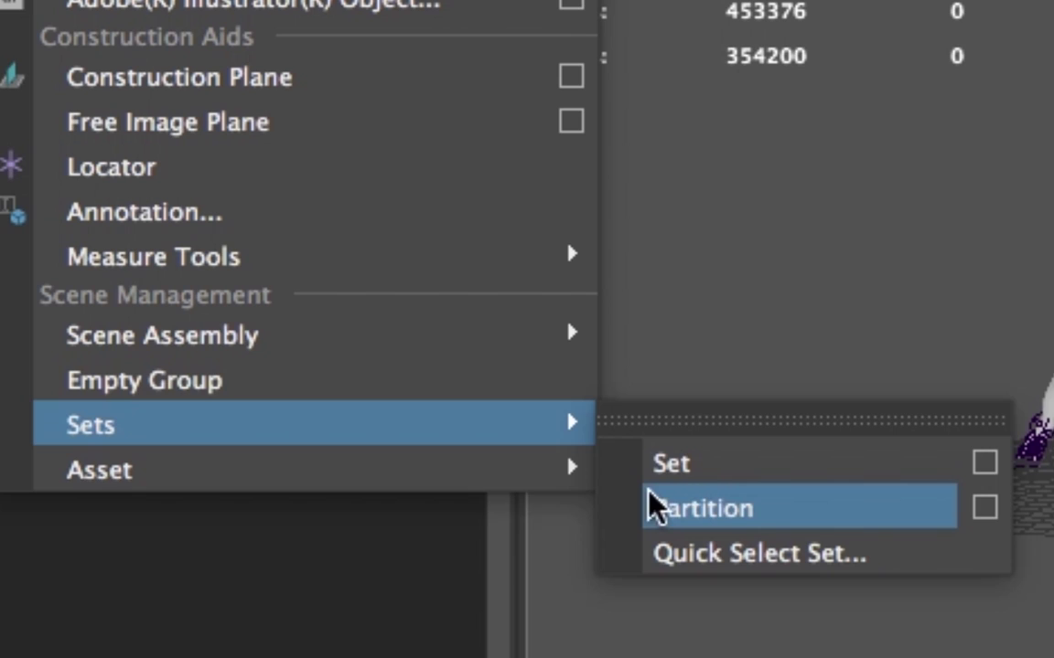
left_click(699, 477)
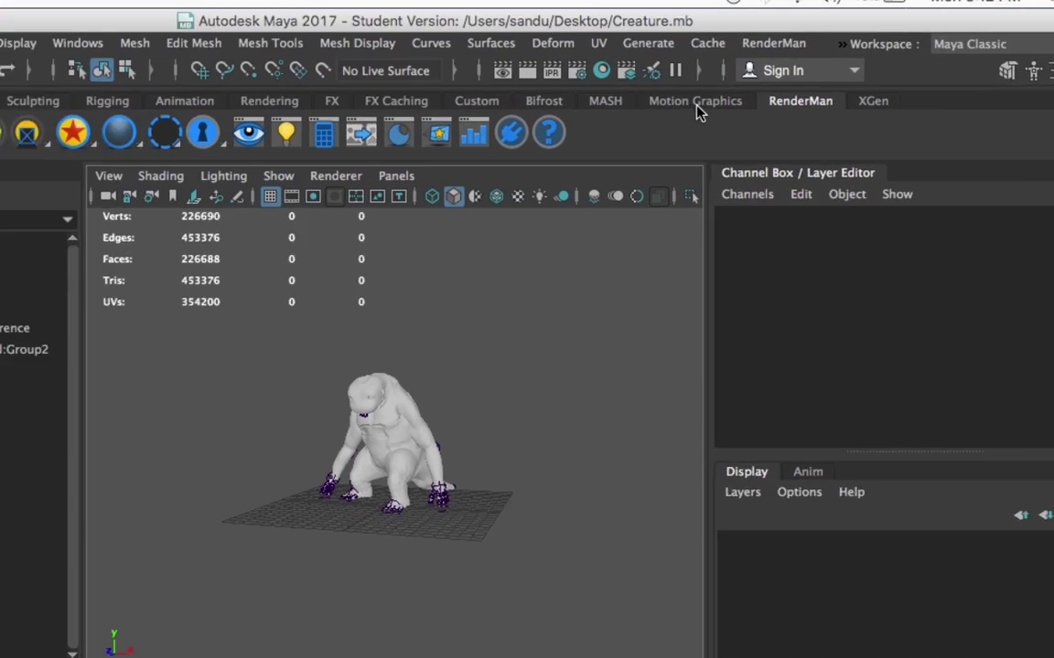
Bring up the Export All to Alembic options, covering frames 439–591 from the Time Slider
left_click(734, 45)
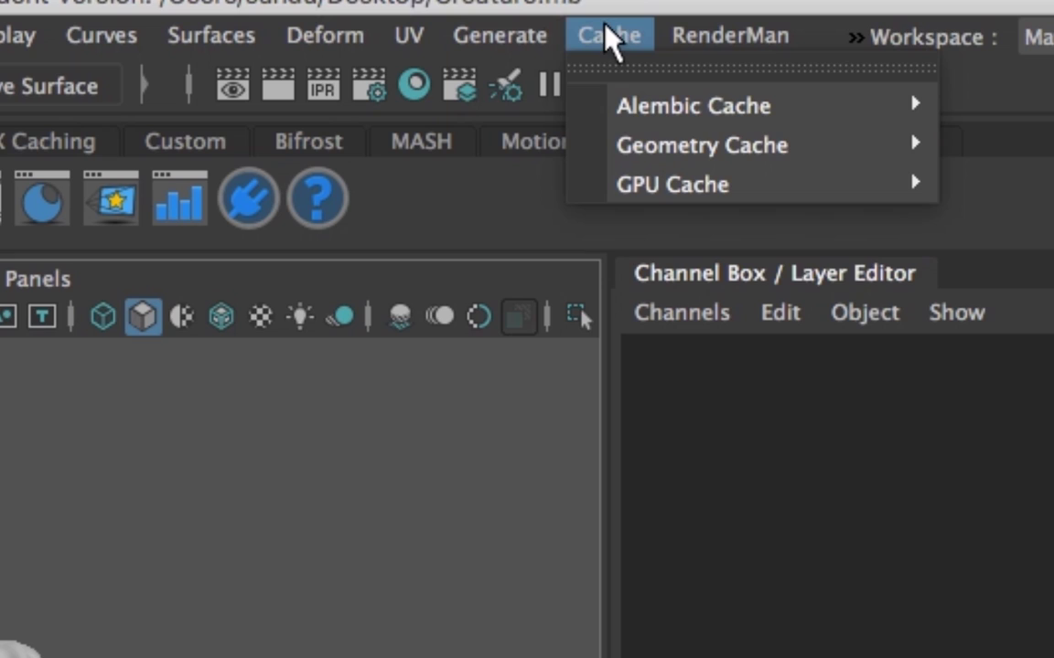
mouse_move(651, 116)
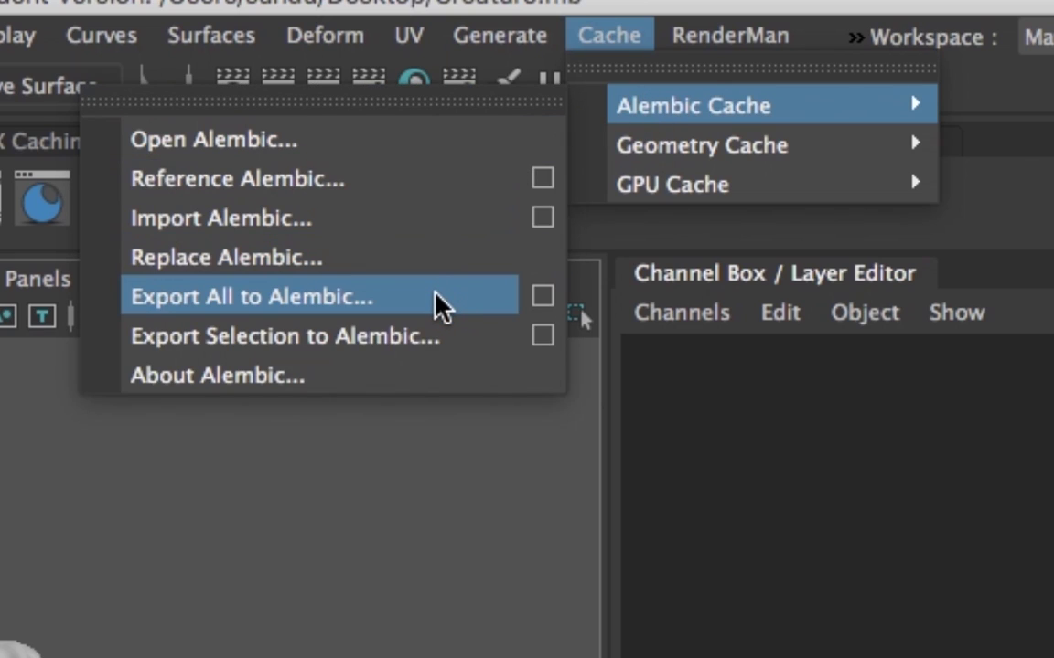
left_click(542, 299)
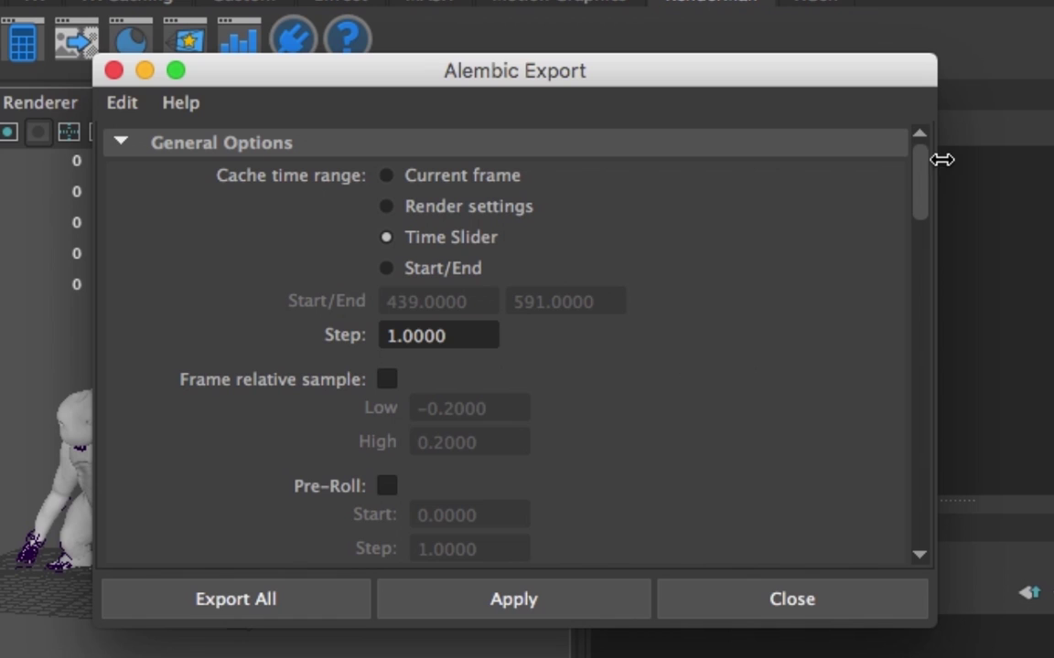
scroll(723, 256, "down", 5)
scroll(745, 262, "down", 3)
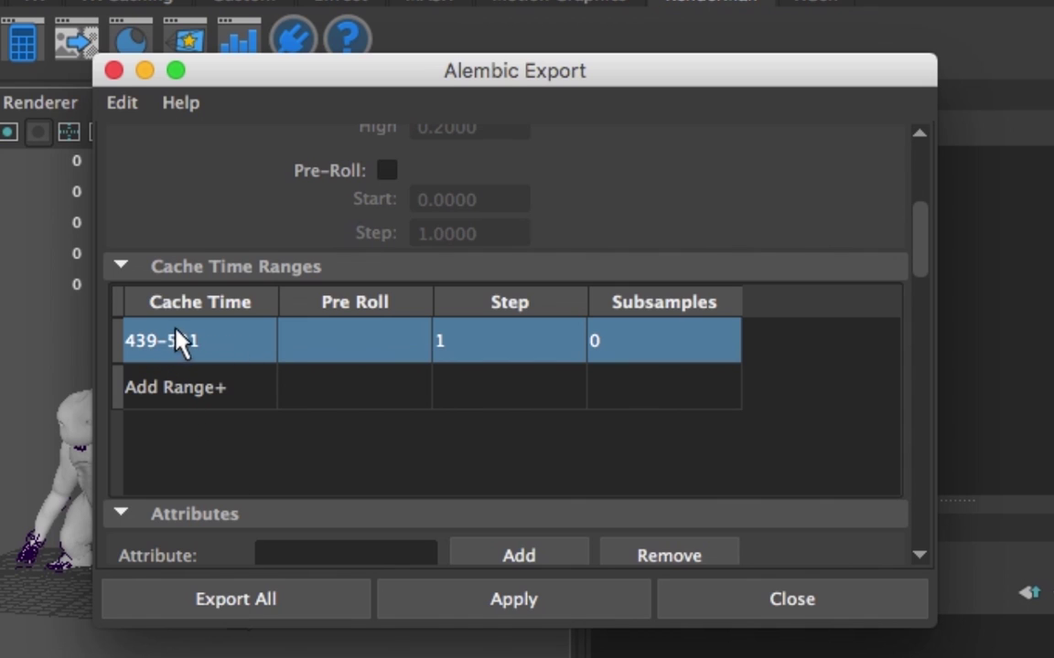
scroll(283, 359, "down", 3)
scroll(280, 356, "down", 8)
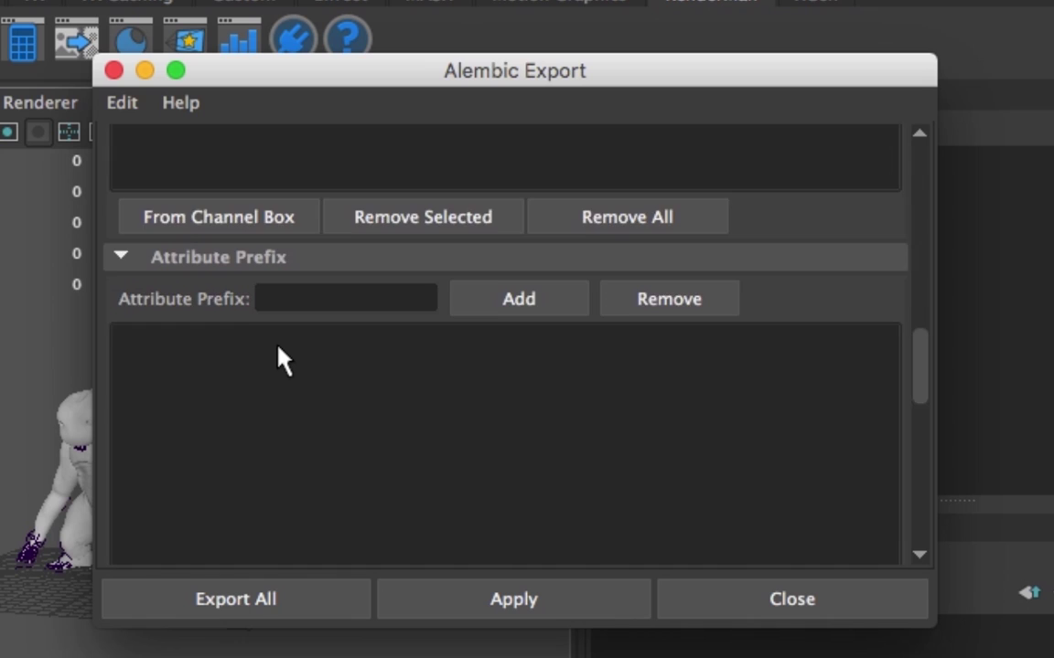
scroll(280, 359, "down", 8)
scroll(280, 358, "up", 2)
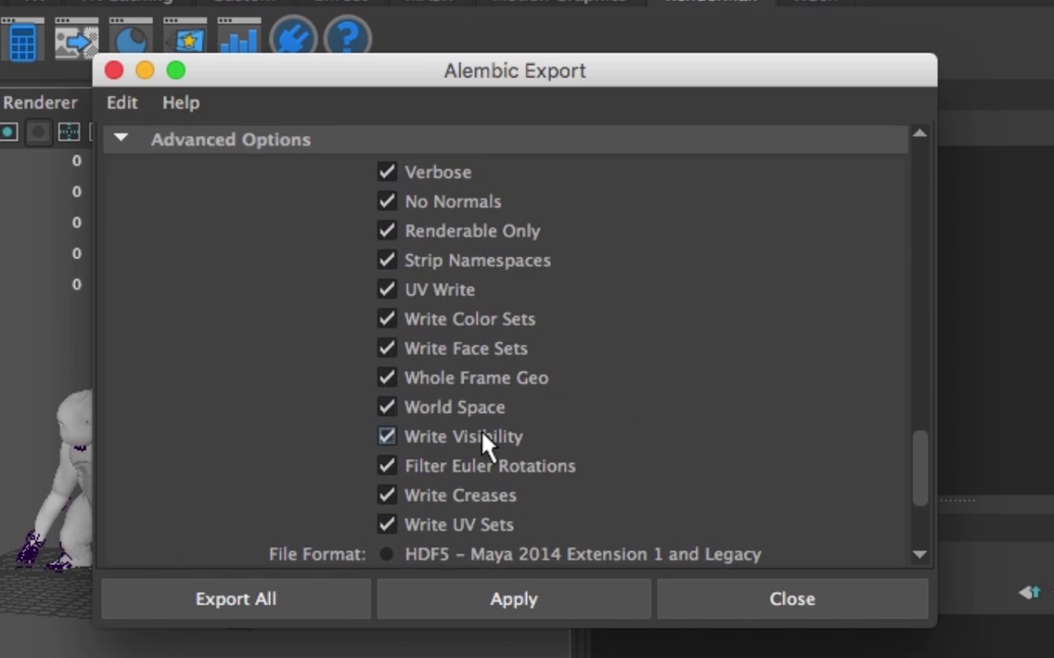
scroll(561, 335, "down", 3)
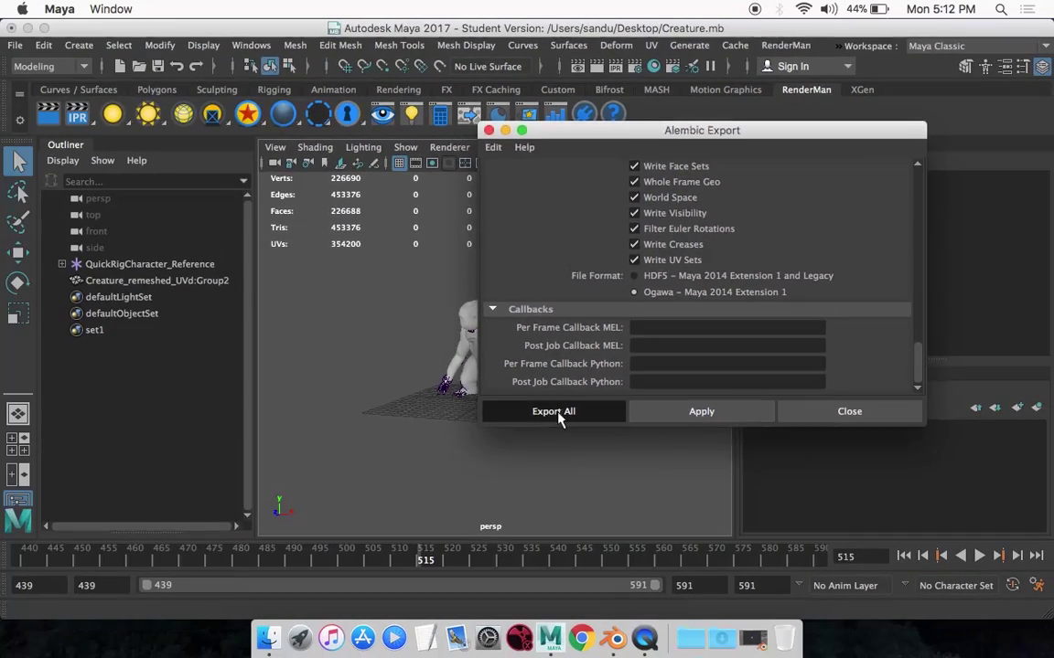
Export the whole scene to the Desktop as the Alembic file test.abc
left_click(247, 603)
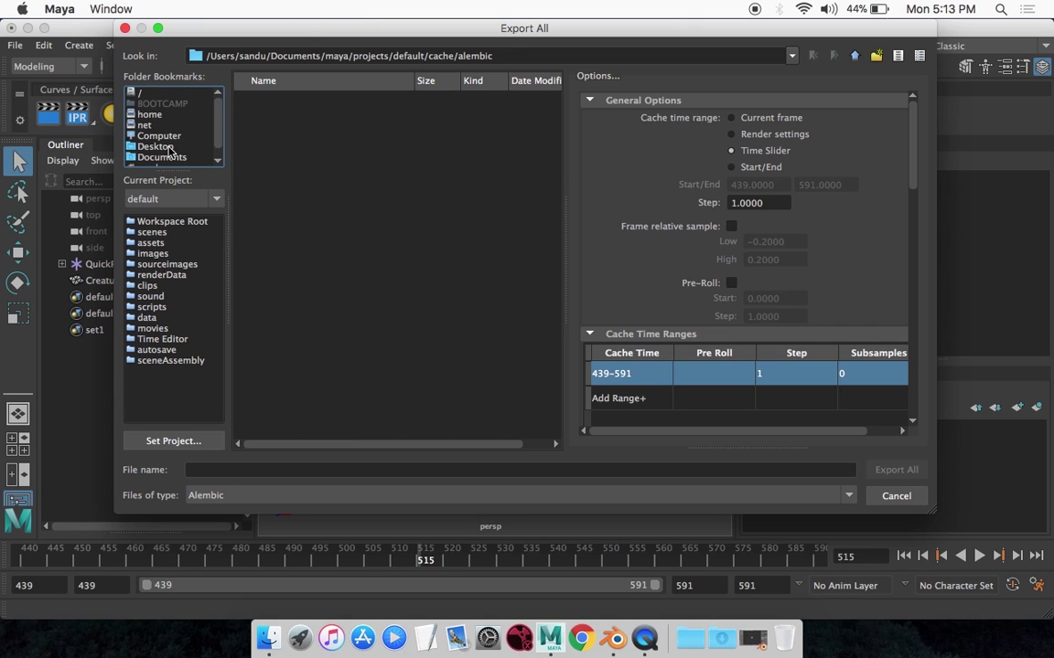
left_click(165, 148)
left_click(235, 469)
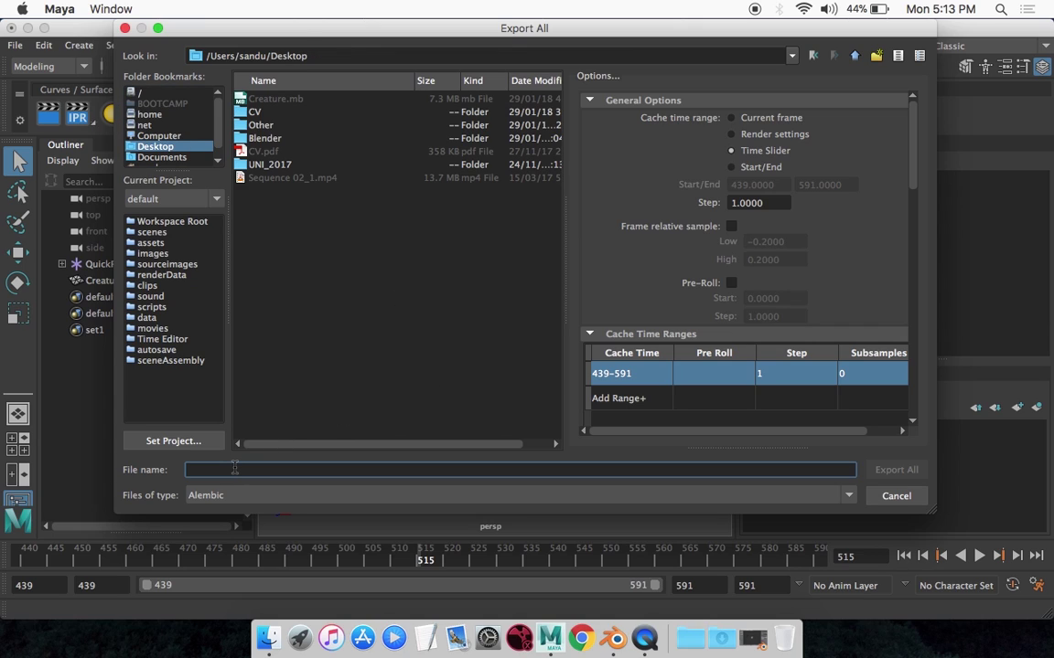
type("test")
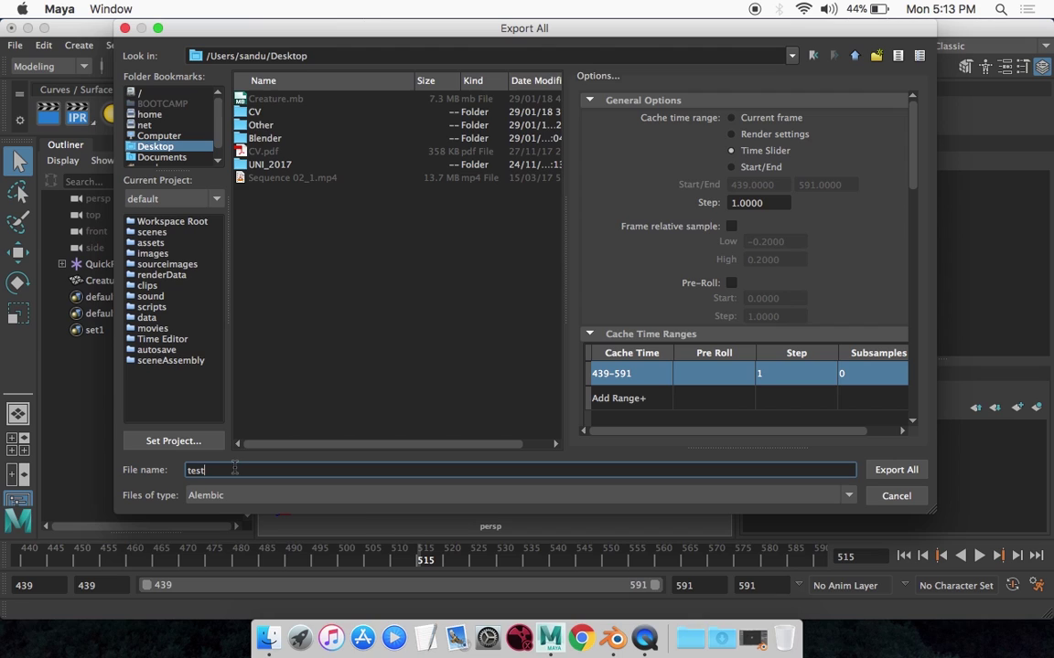
left_click(893, 470)
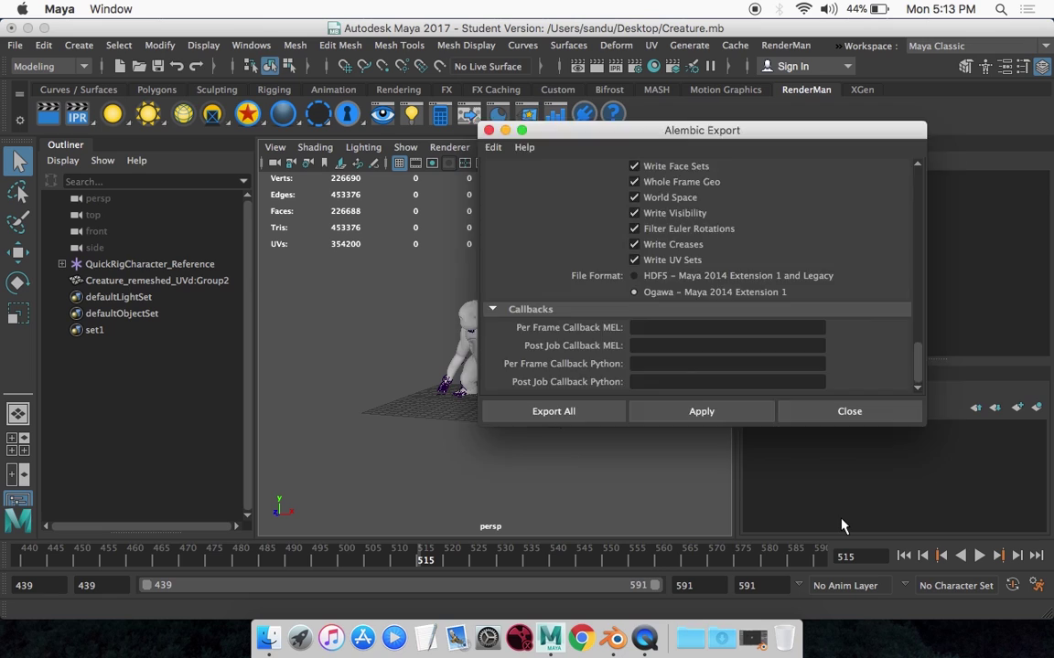
left_click(29, 29)
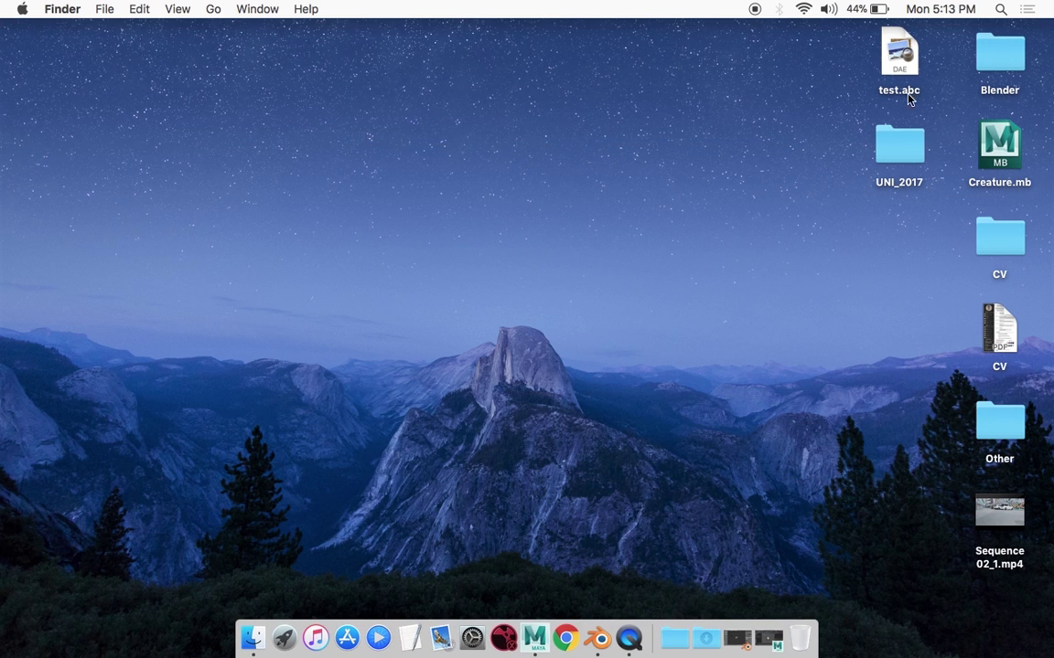
left_click(908, 99)
right_click(900, 59)
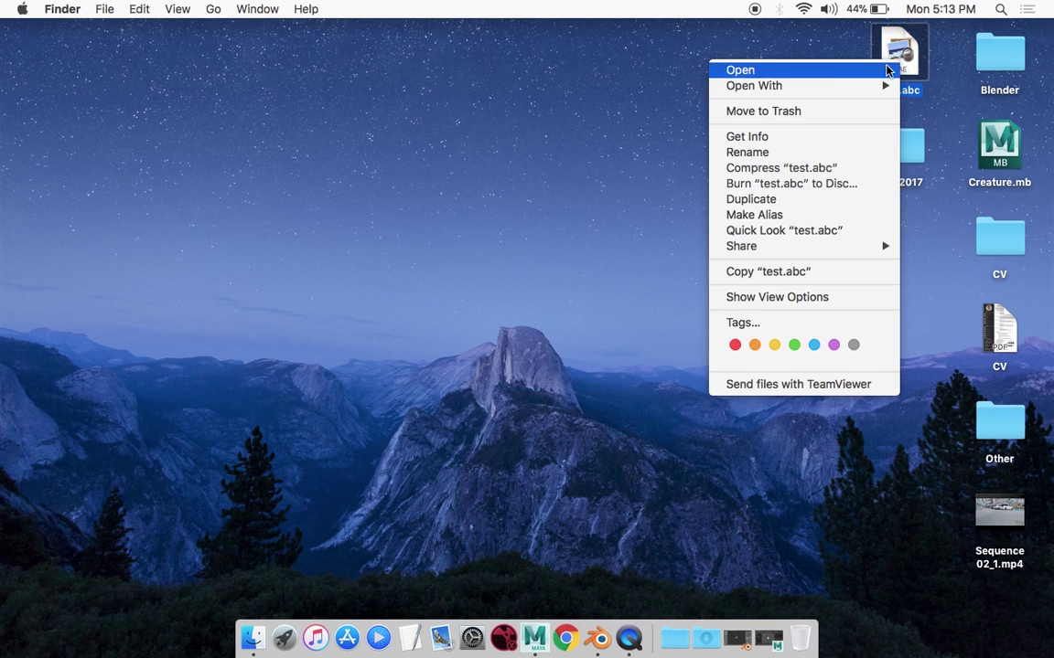
left_click(765, 136)
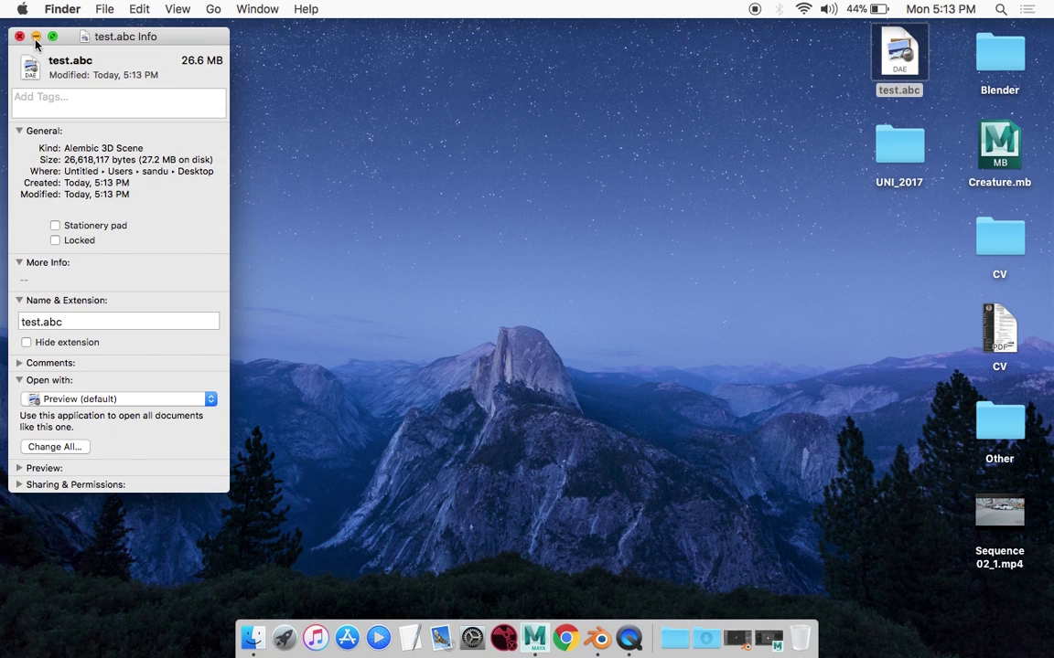
left_click(20, 37)
left_click(536, 122)
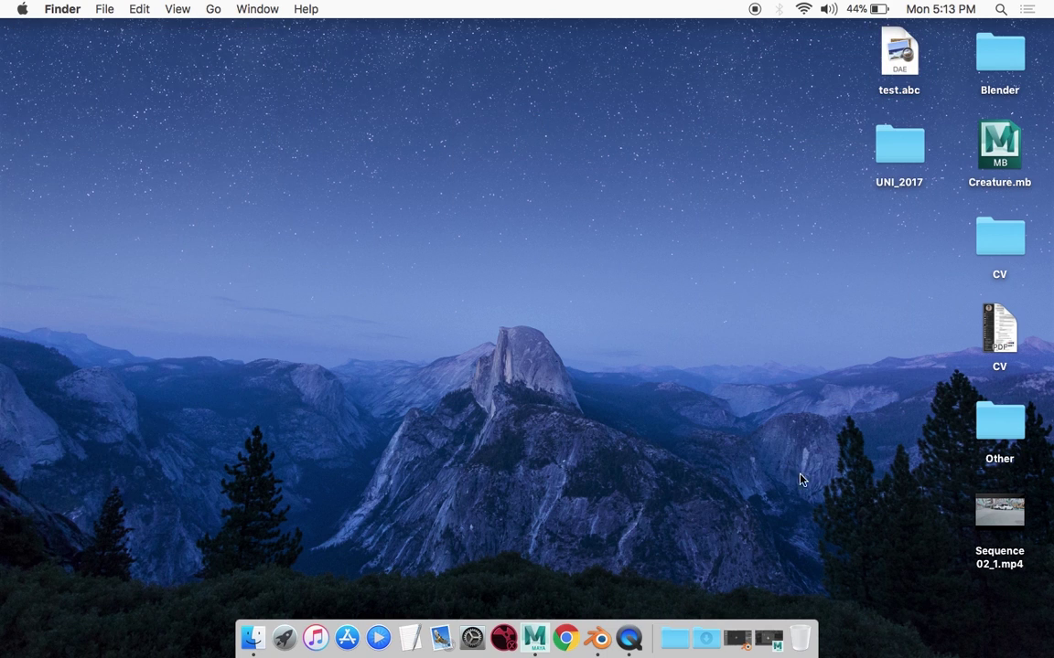
Delete all of the default objects in Blender's starting scene
left_click(737, 638)
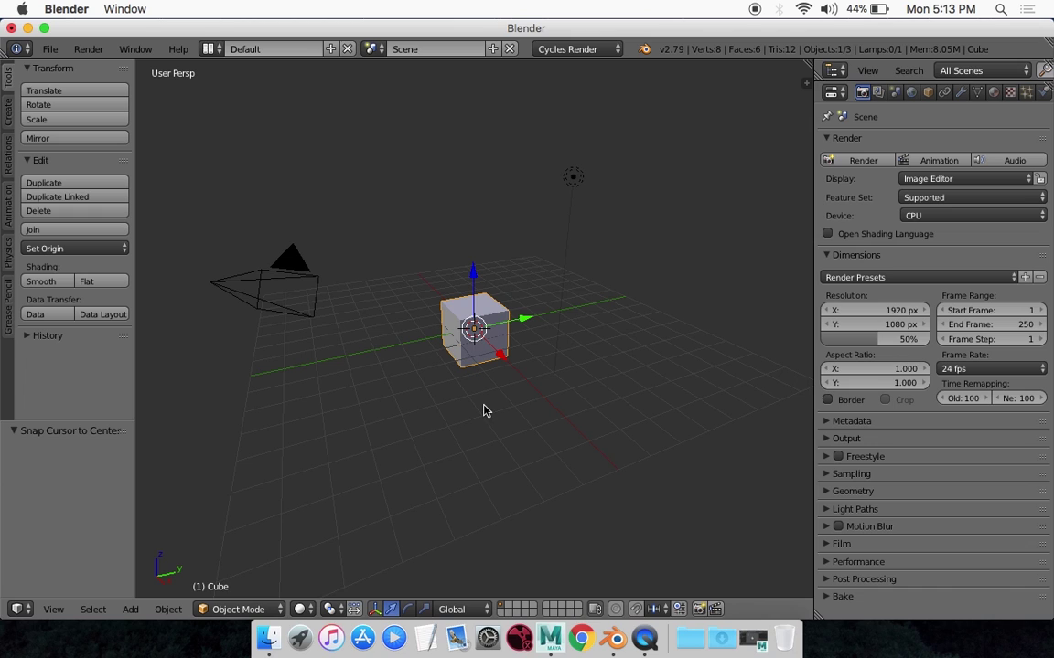
key("a")
key("a")
key("x")
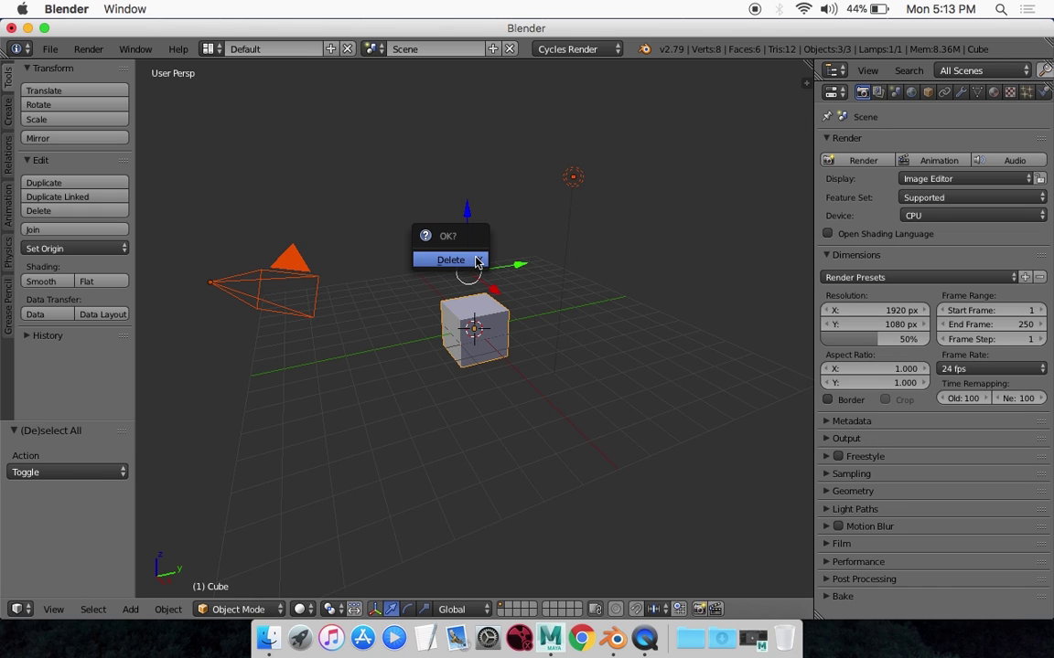
left_click(474, 262)
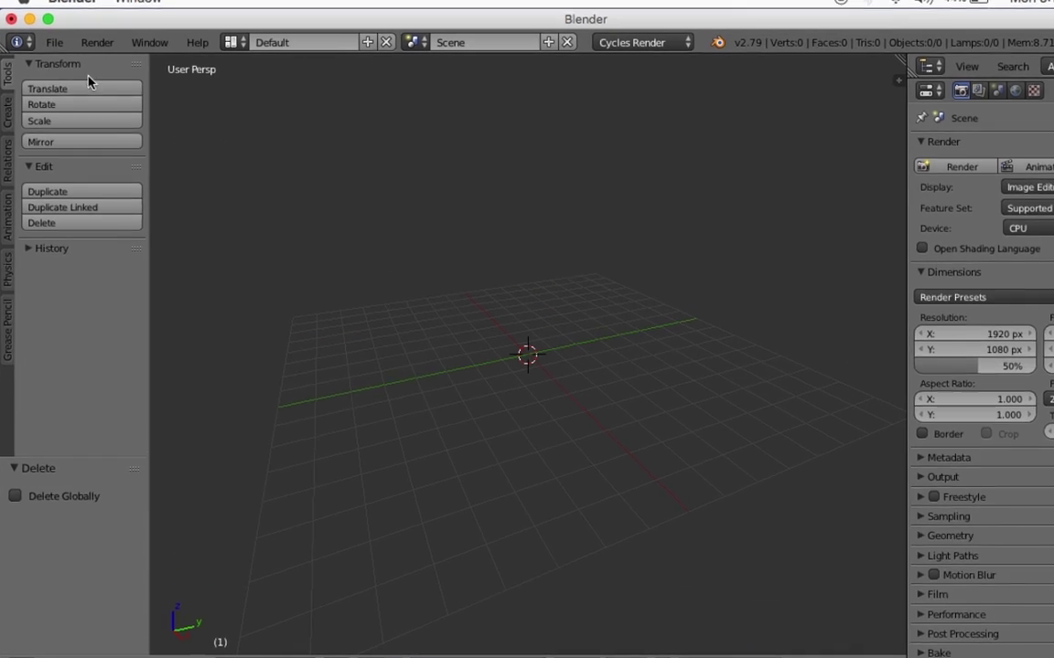
Import the Alembic cache Desktop/test.abc into Blender
left_click(50, 48)
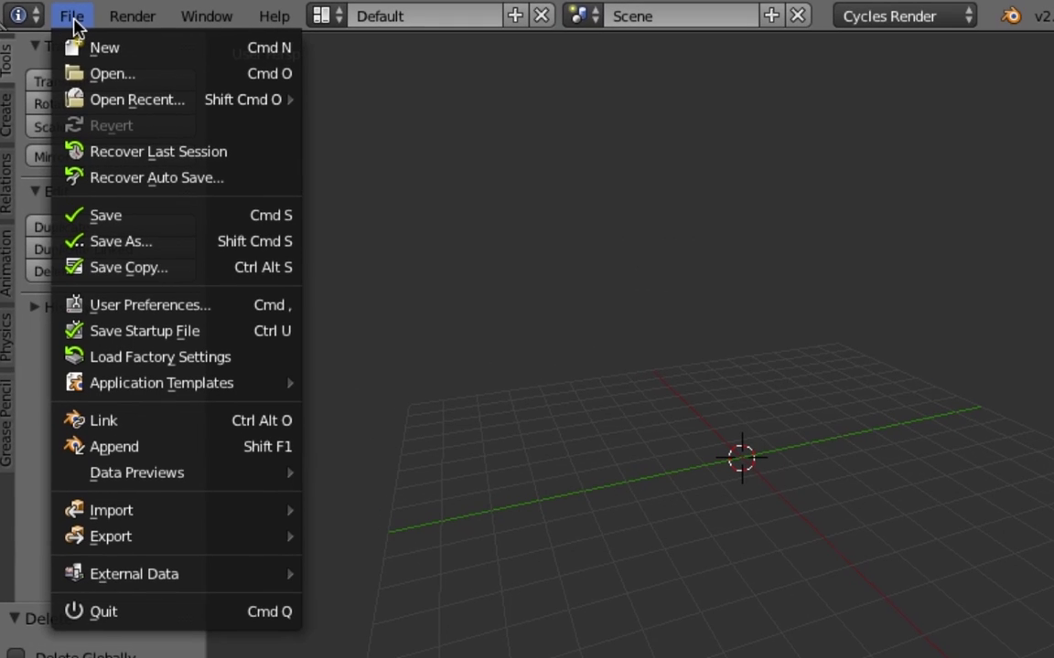
mouse_move(248, 514)
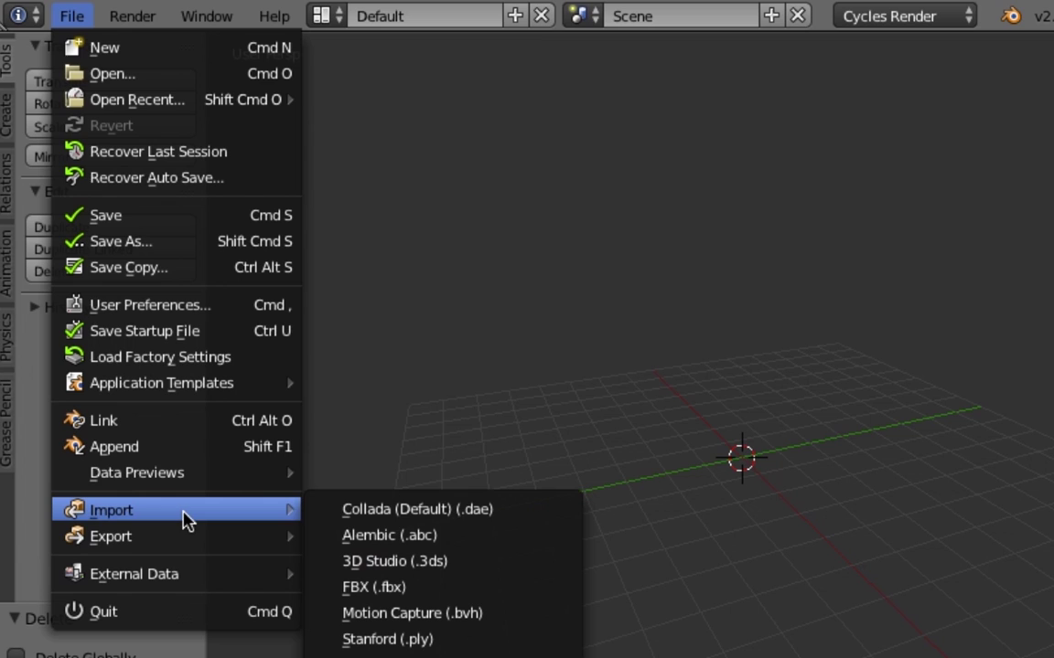
left_click(430, 539)
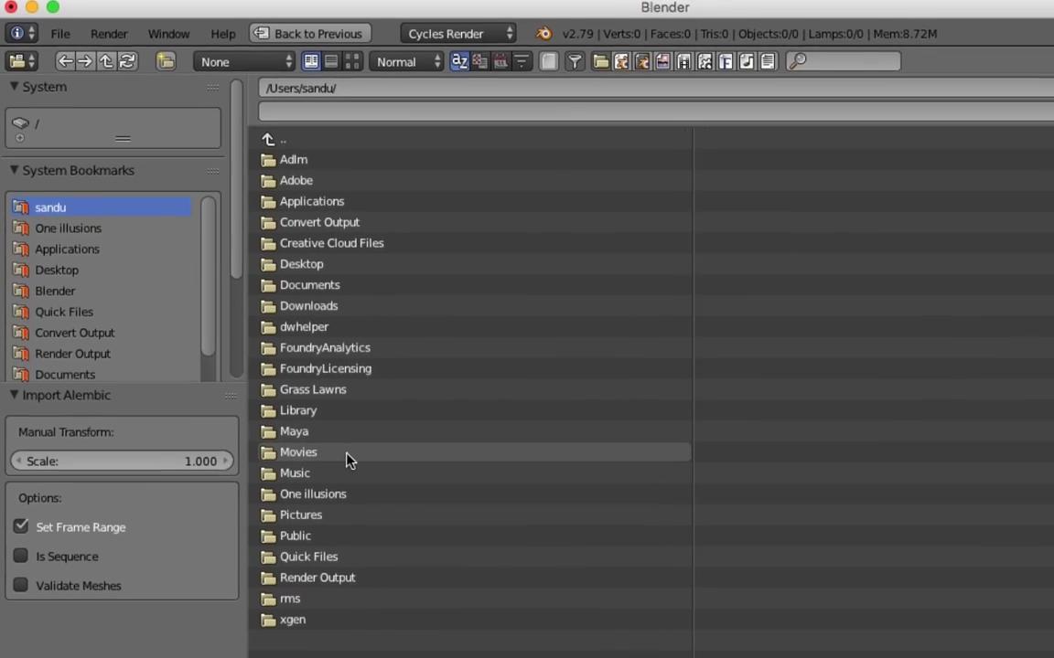
left_click(50, 234)
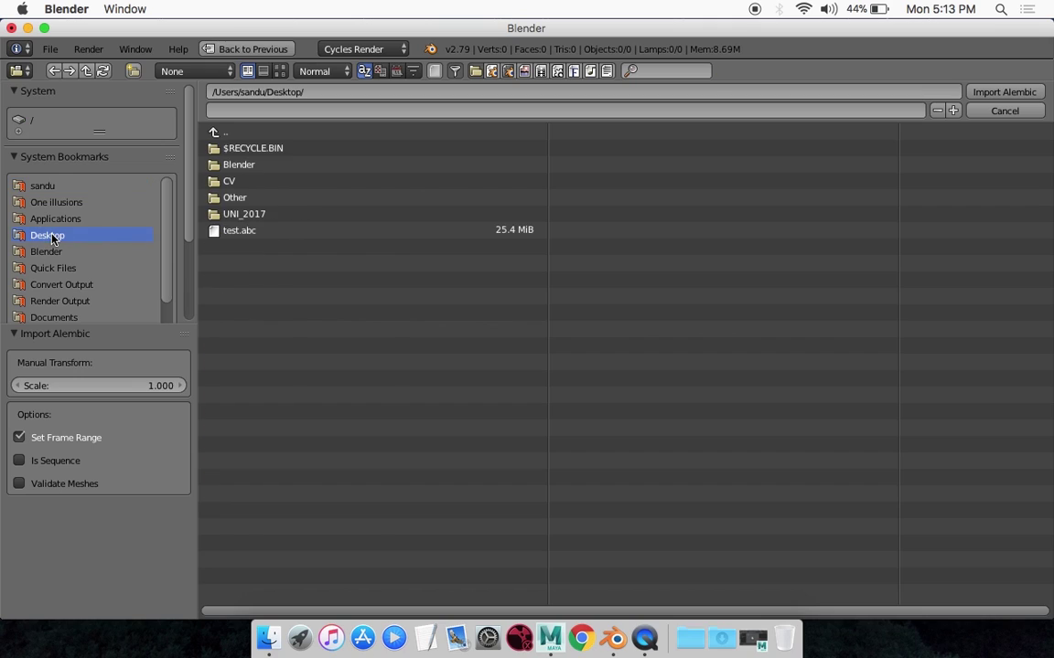
left_click(244, 231)
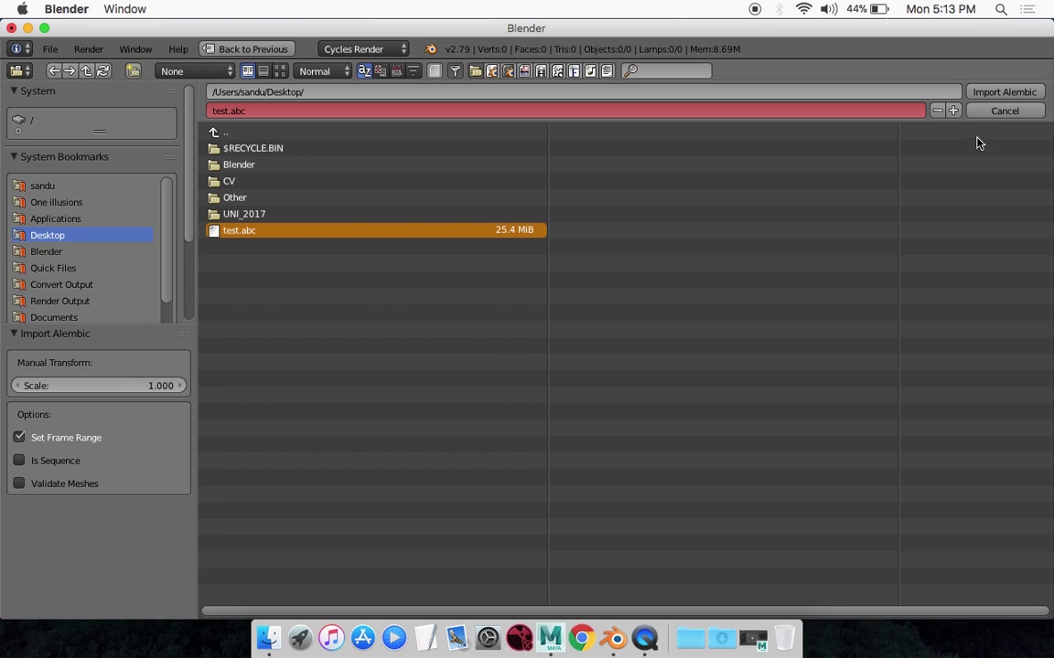
left_click(976, 94)
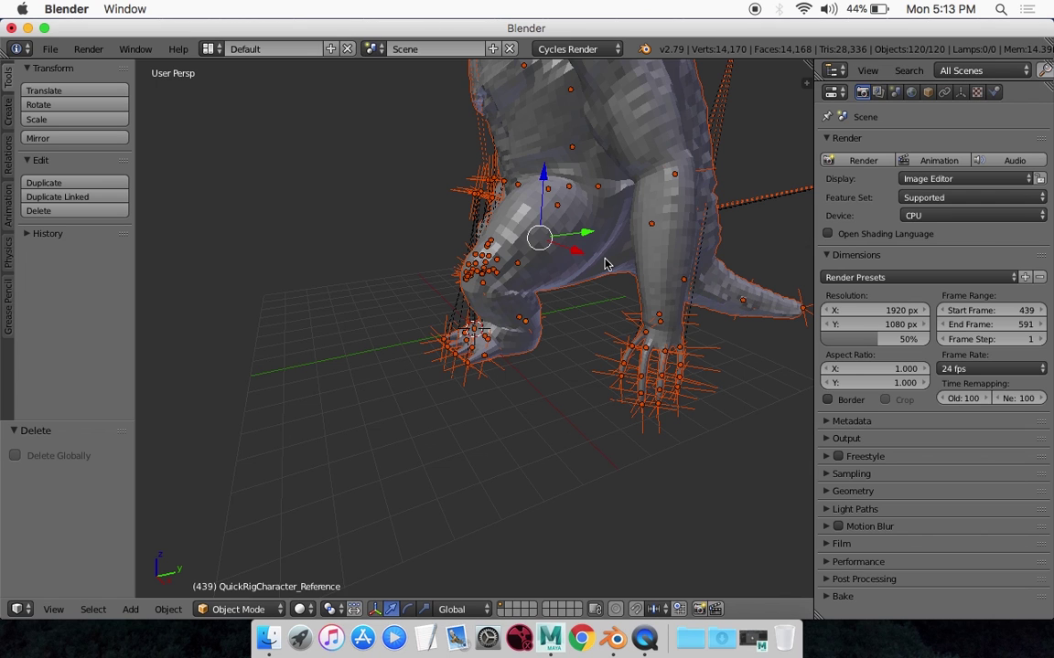
Add a Timeline below the 3D view and display Group2's Mesh Sequence Cache modifier reading test.abc
scroll(604, 264, "down", 5)
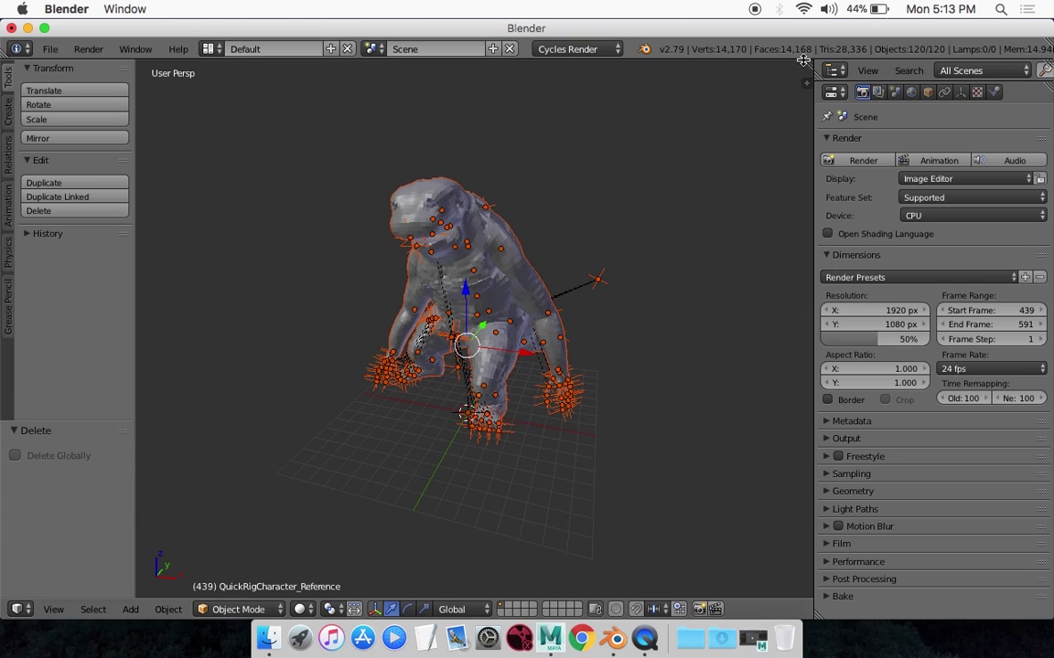
left_click_drag(805, 82, 713, 522)
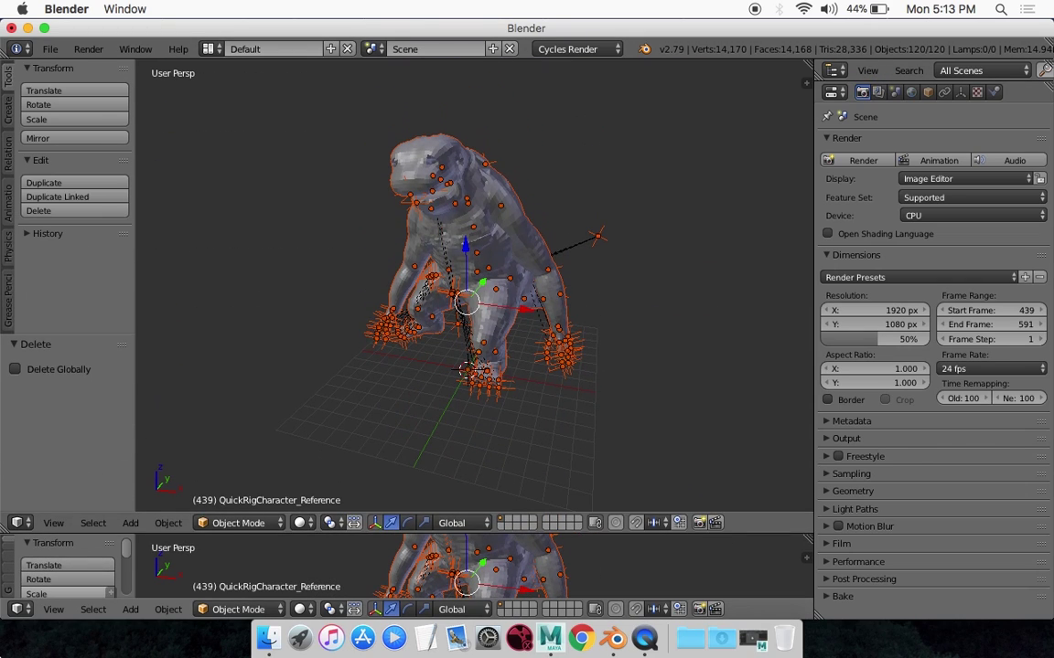
left_click(18, 609)
left_click(45, 562)
left_click_drag(42, 557, 775, 576)
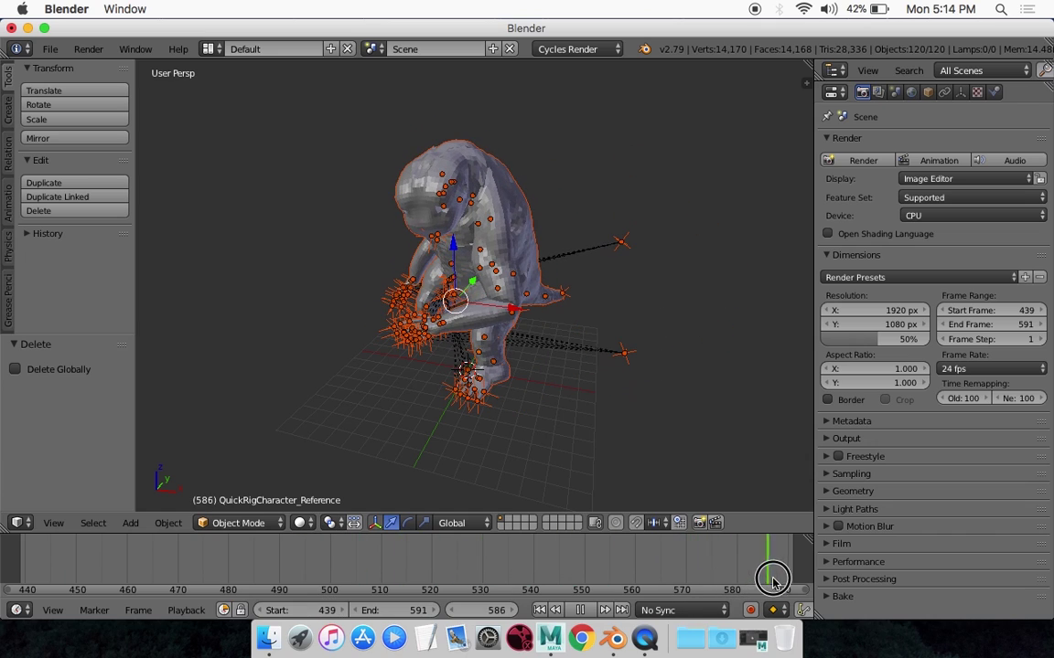
right_click(485, 195)
left_click(960, 92)
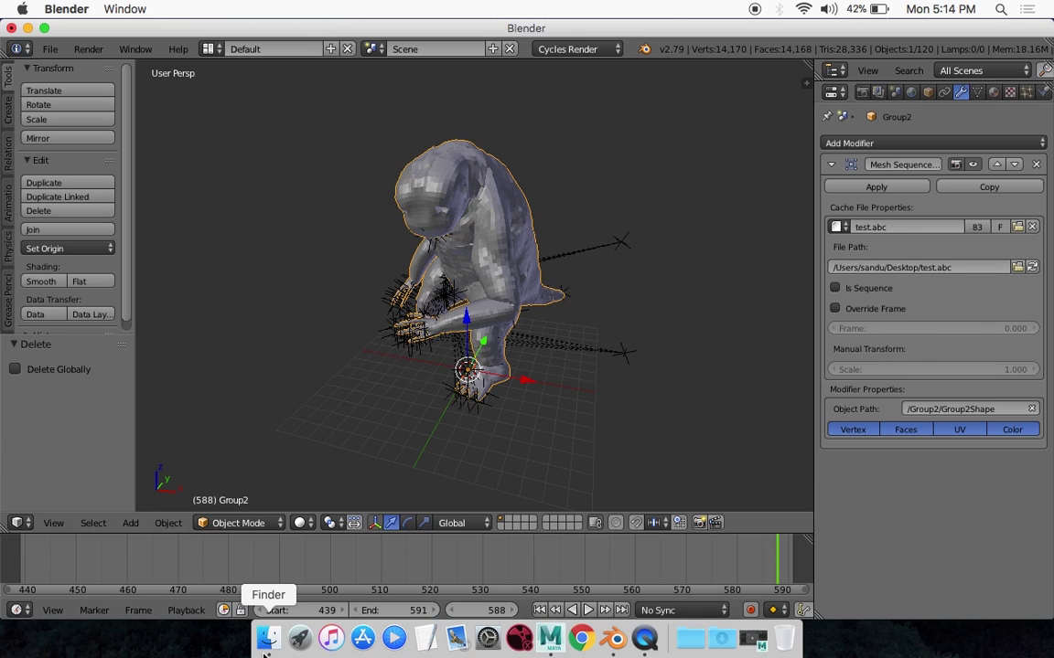
left_click(278, 645)
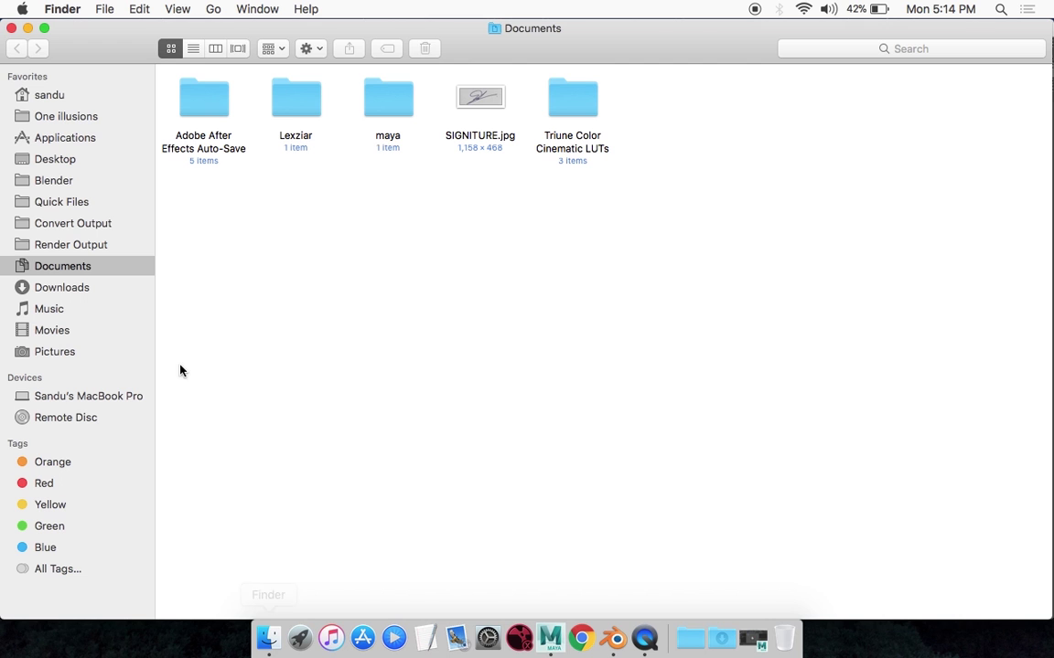
left_click(52, 157)
left_click(755, 109)
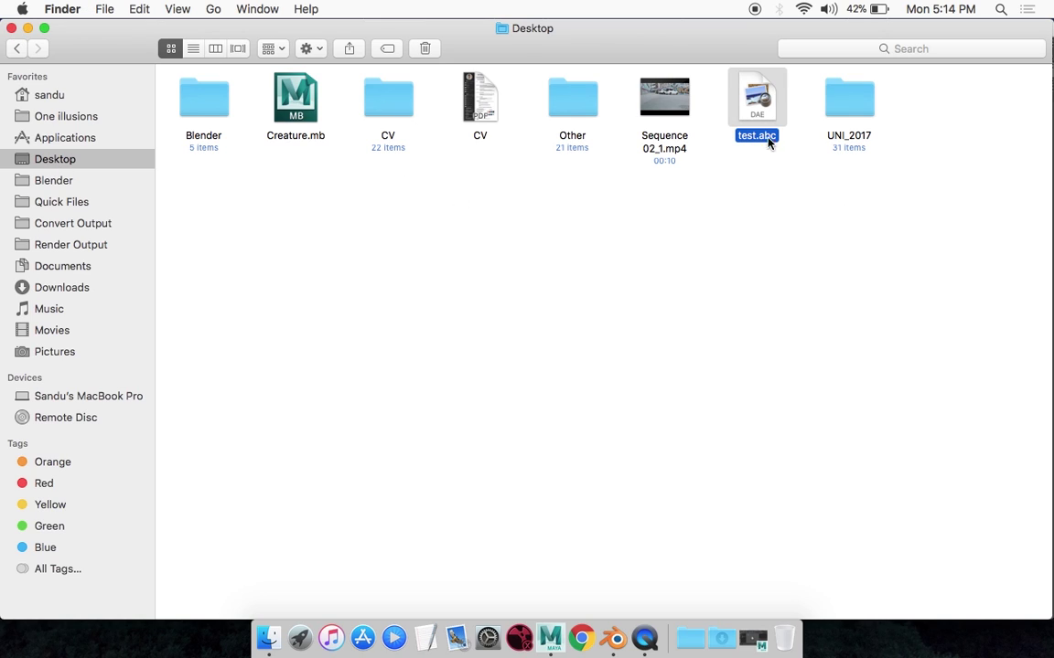
Scrub the Blender timeline from frame 452 to 579 while orbiting around the creature
left_click(11, 28)
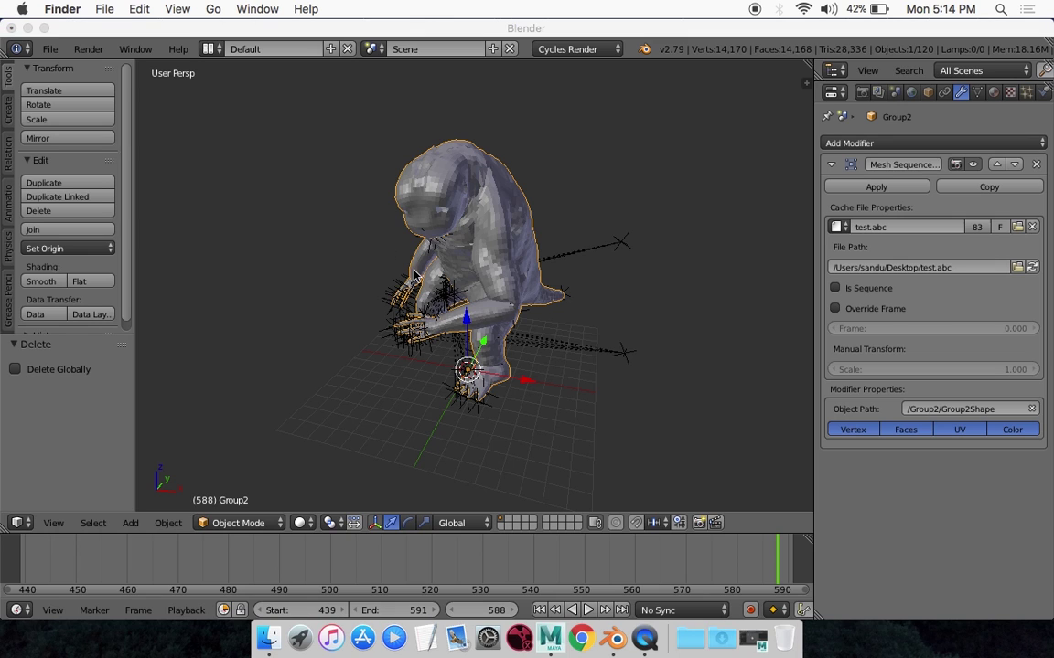
left_click(280, 276)
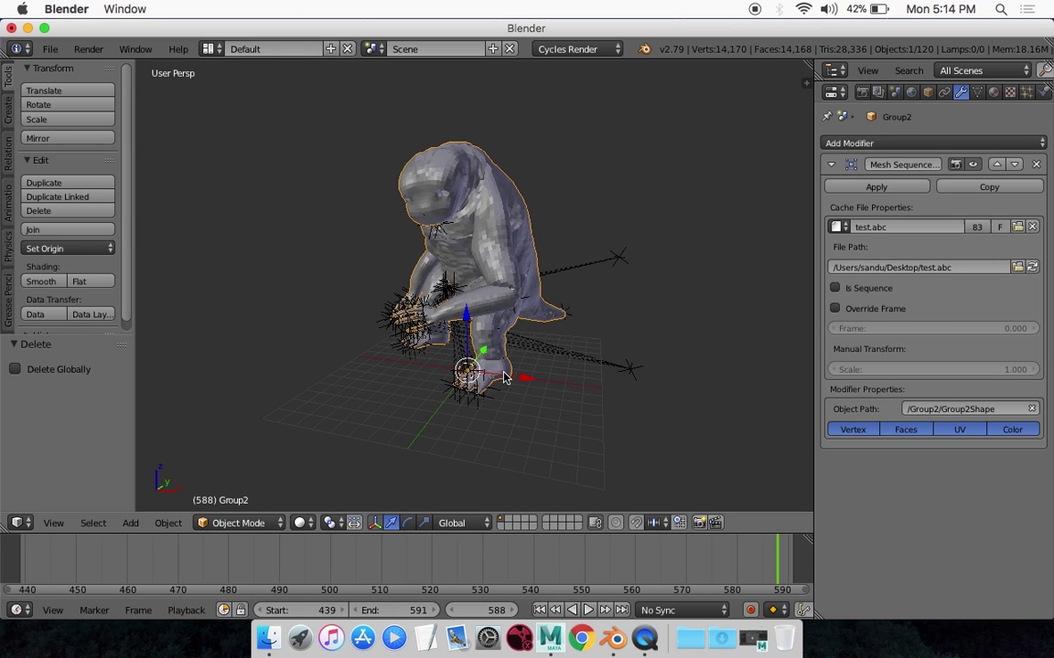
left_click(87, 558)
left_click_drag(87, 558, 731, 560)
middle_click_drag(695, 494, 648, 455)
scroll(648, 455, "down", 10)
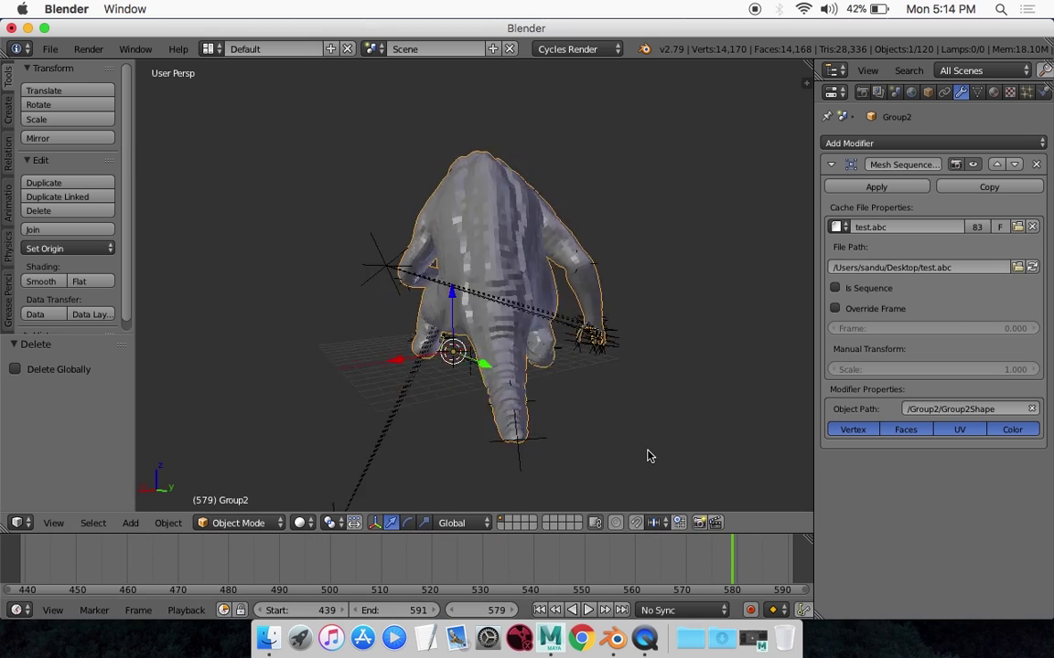
scroll(647, 455, "down", 2)
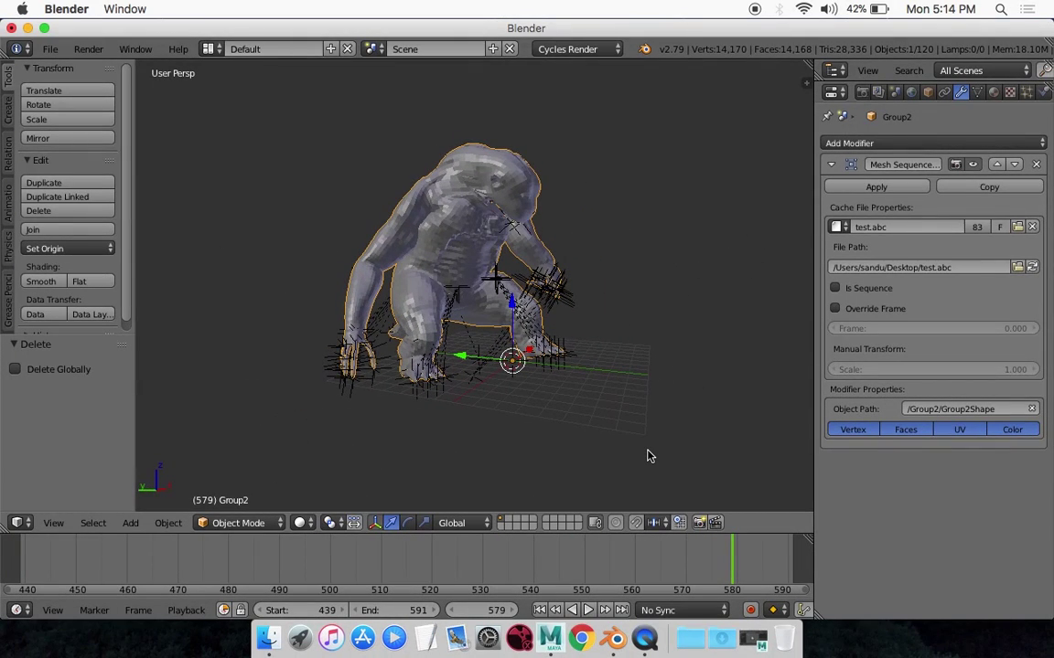